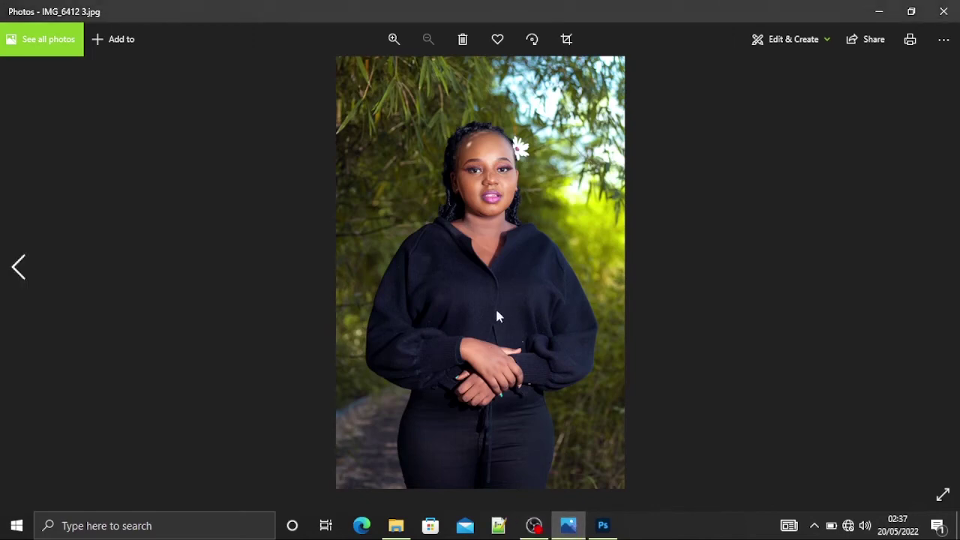
# - Zoom around the edited IMG_6412 3.jpg, then move to the original IMG_6412.jpg
pyautogui.scroll(5, 503, 147)
pyautogui.scroll(1, 503, 152)
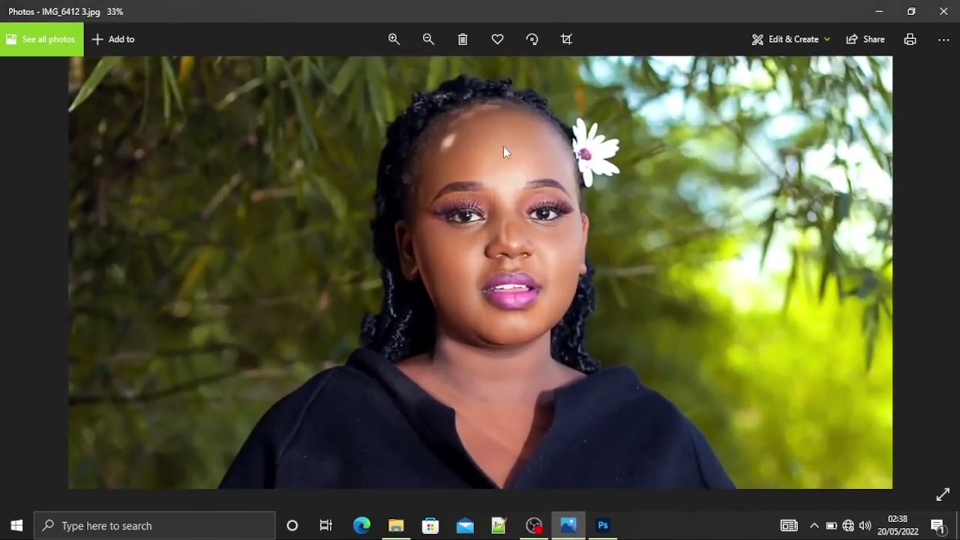
pyautogui.scroll(-3, 503, 146)
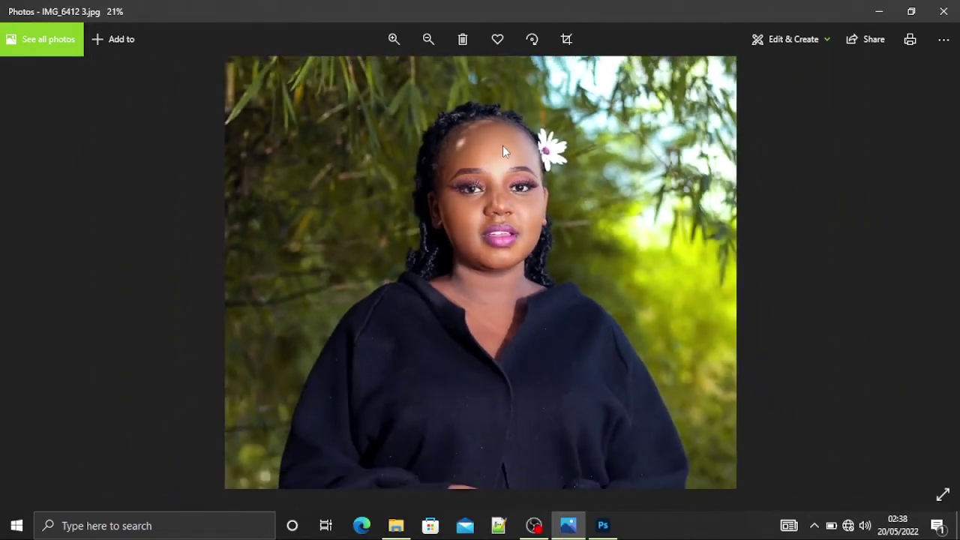
pyautogui.scroll(-3, 502, 147)
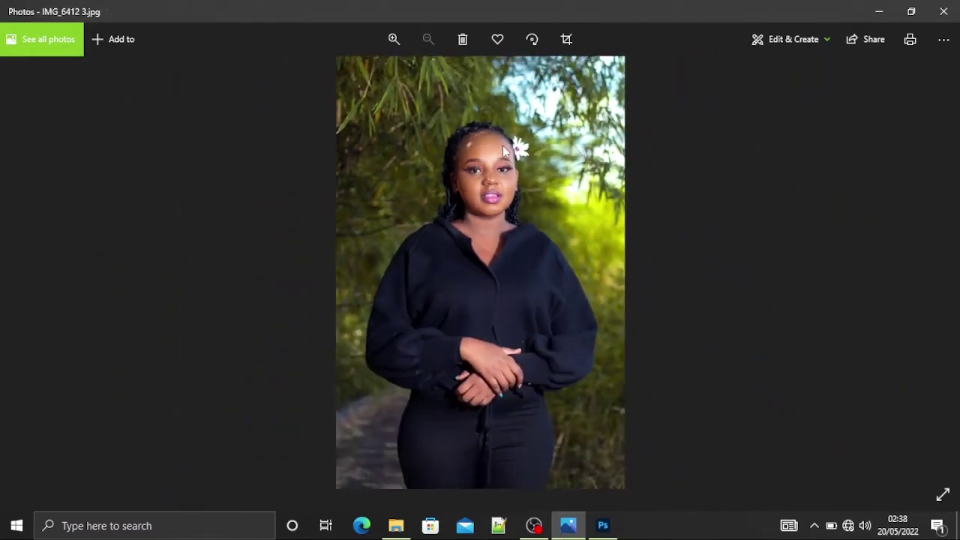
pyautogui.click(937, 261)
# - Zoom around the original, return to the edited photo, then switch to Photoshop
pyautogui.scroll(3, 531, 92)
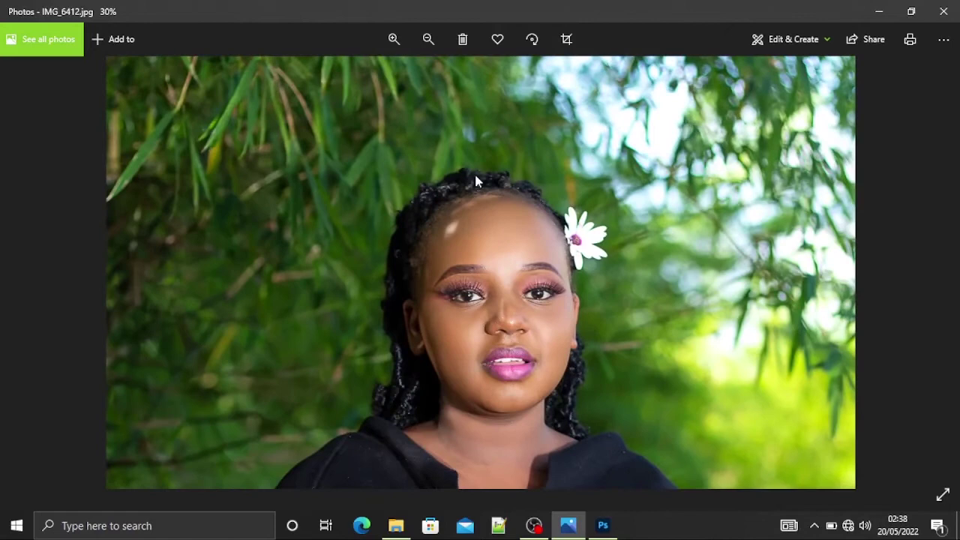
pyautogui.scroll(-3, 474, 180)
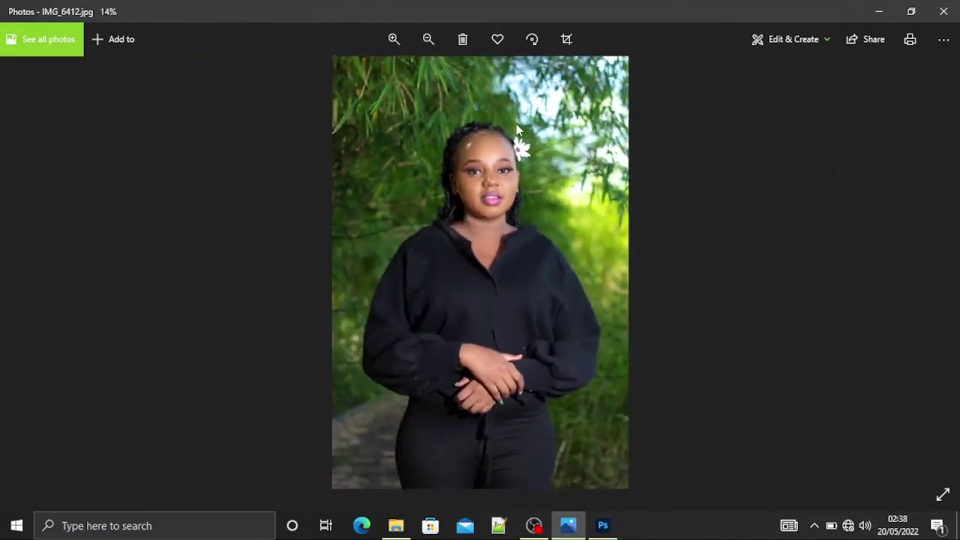
pyautogui.scroll(2, 516, 129)
pyautogui.scroll(-3, 532, 162)
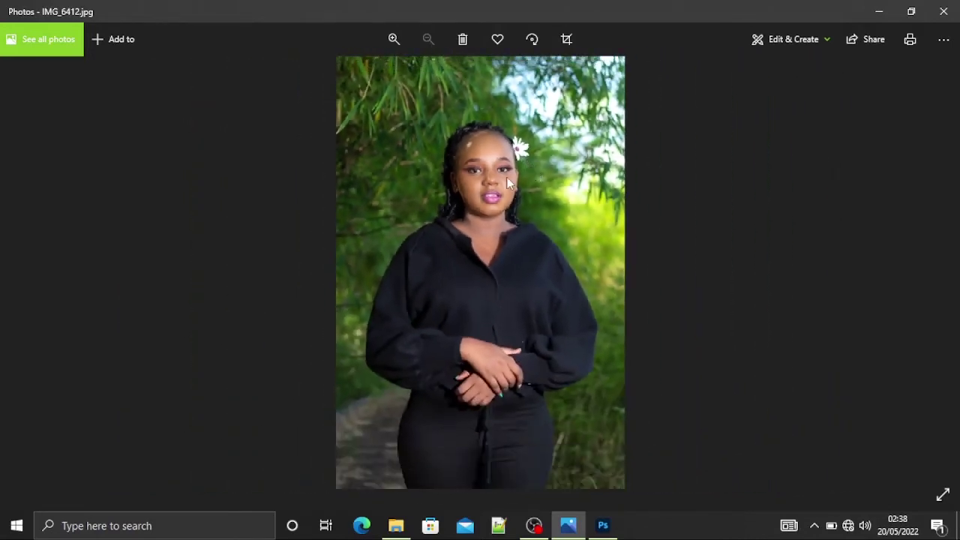
pyautogui.click(34, 291)
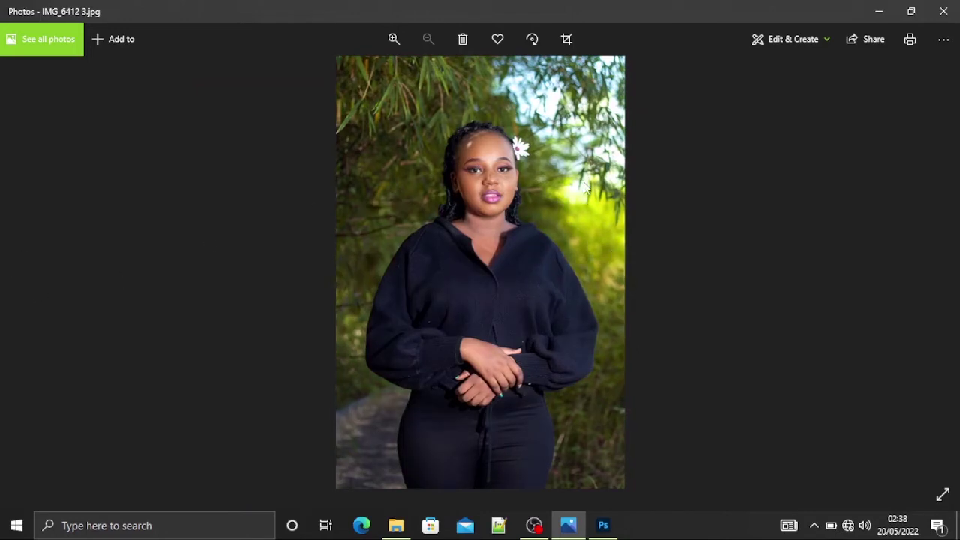
pyautogui.click(603, 525)
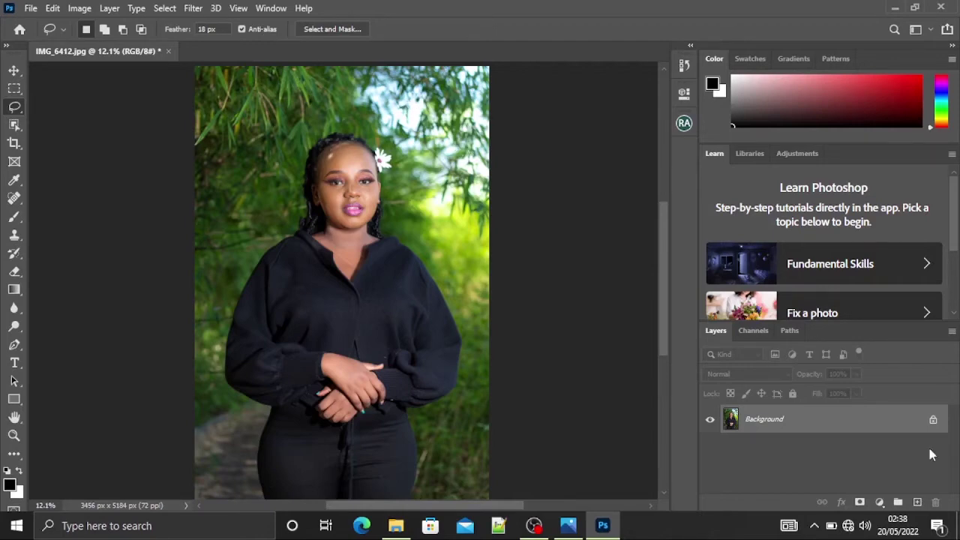
# - Add Selective Color 1 and drag Cyan in the Greens down to -68%
pyautogui.click(879, 502)
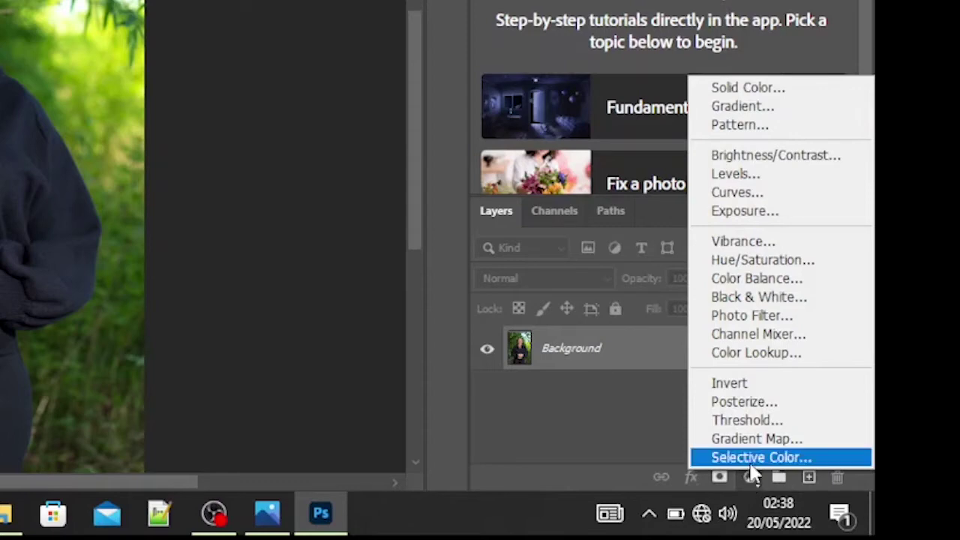
pyautogui.click(750, 458)
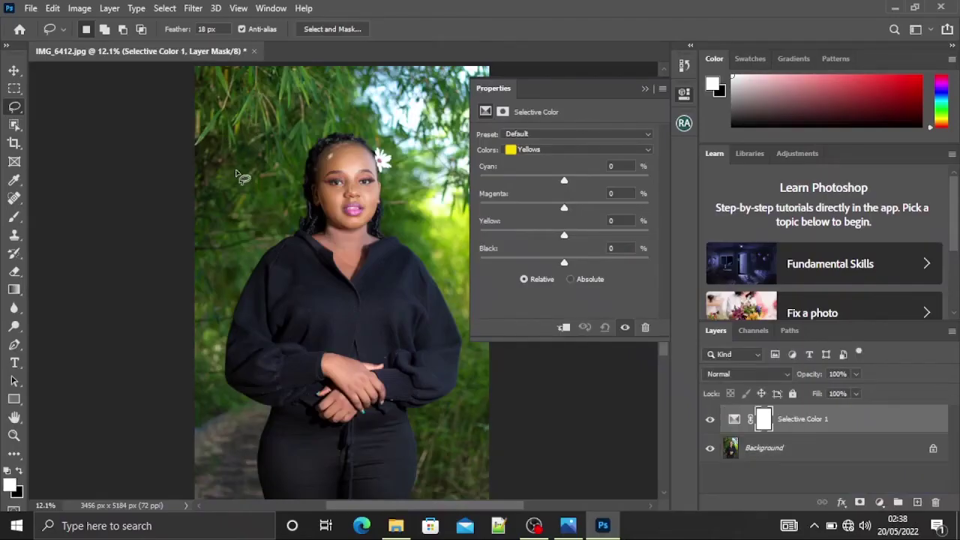
pyautogui.click(528, 150)
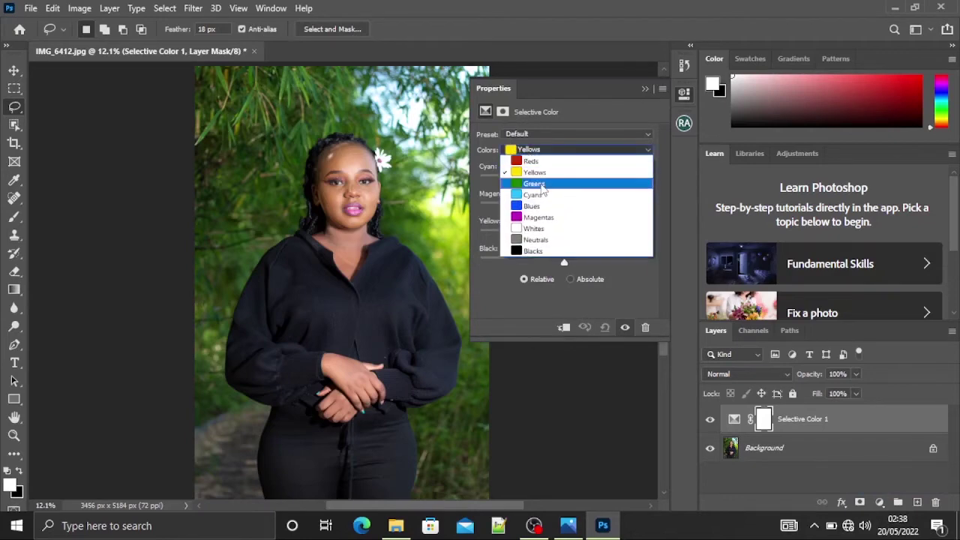
pyautogui.click(542, 187)
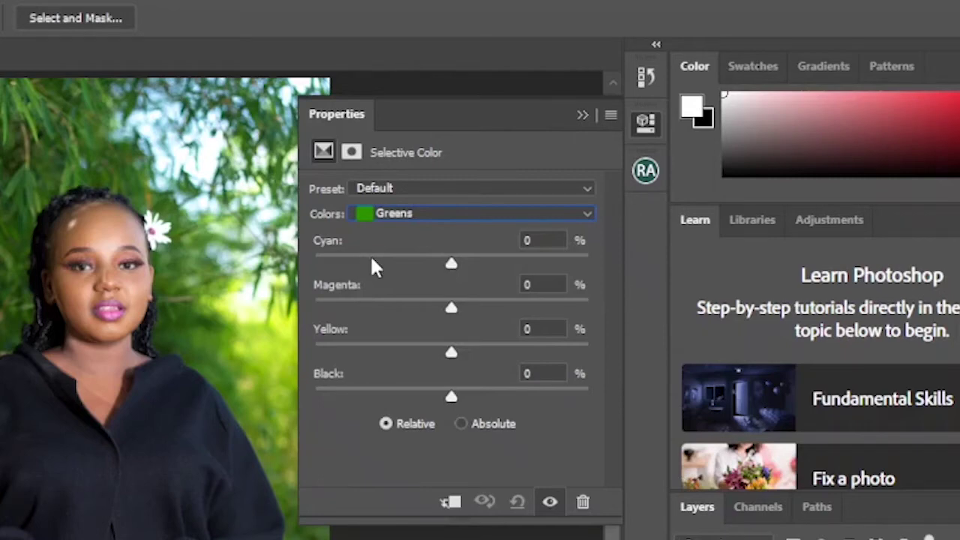
pyautogui.moveTo(449, 263); pyautogui.dragTo(381, 259)
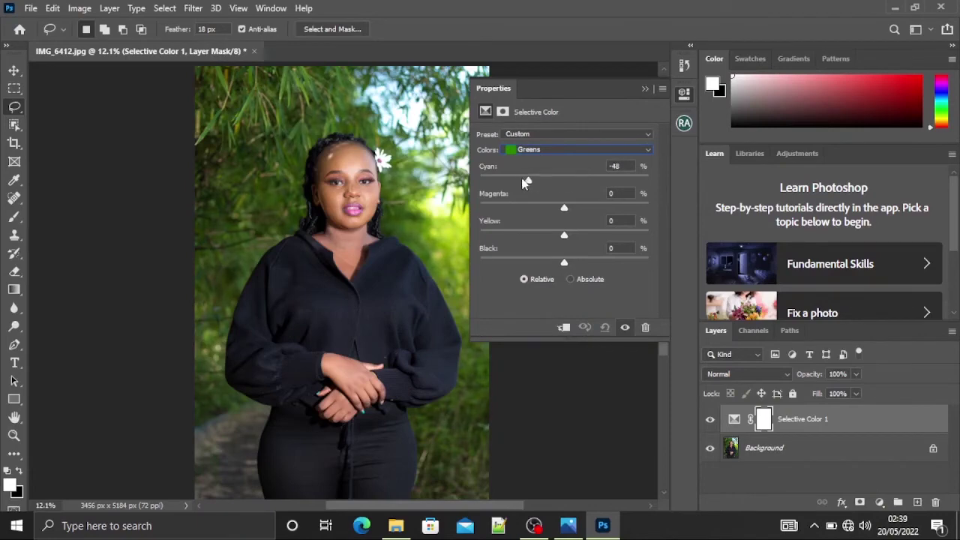
pyautogui.moveTo(525, 183)
pyautogui.mouseDown()
pyautogui.moveTo(480, 179)
pyautogui.moveTo(507, 178)
pyautogui.mouseUp()
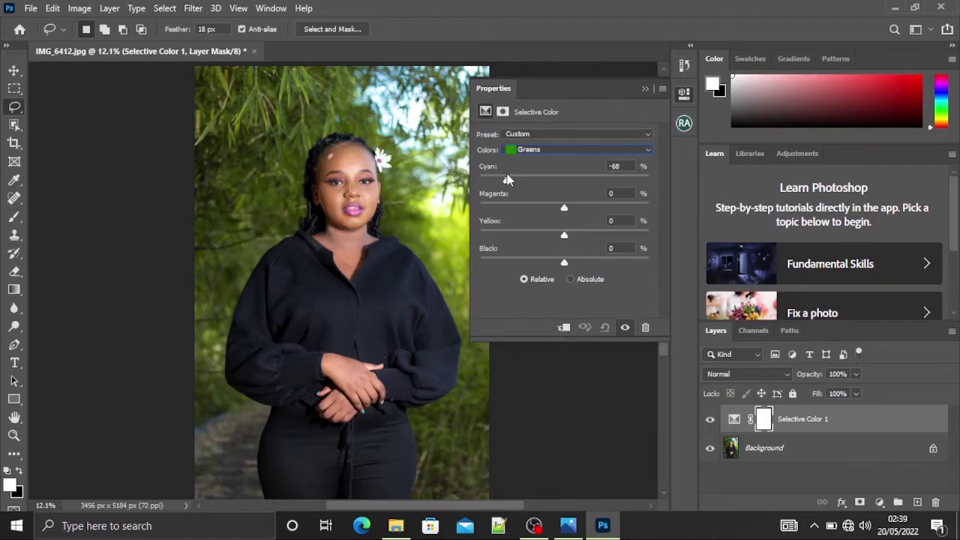
# - Set Cyan in the Yellows to -55% on Selective Color 1, then collapse Properties
pyautogui.click(570, 150)
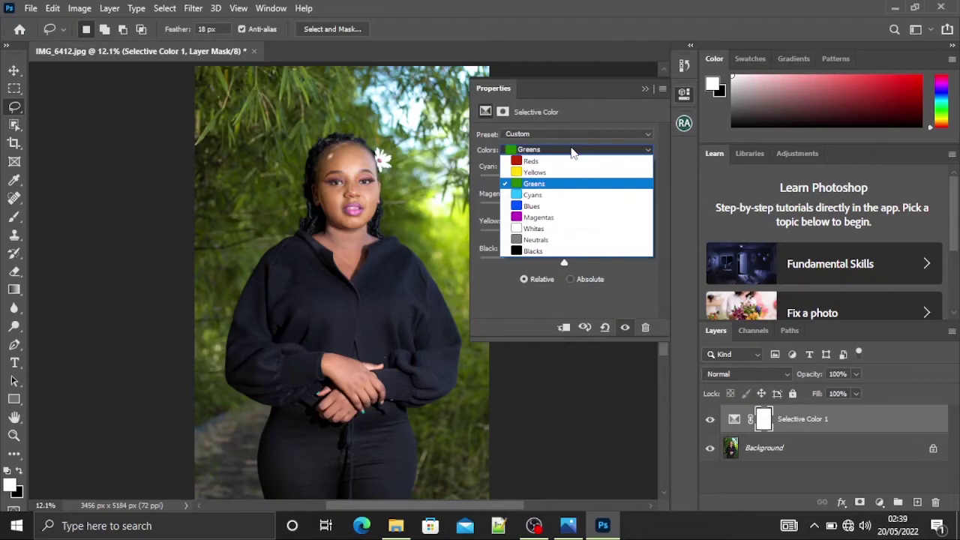
pyautogui.click(544, 171)
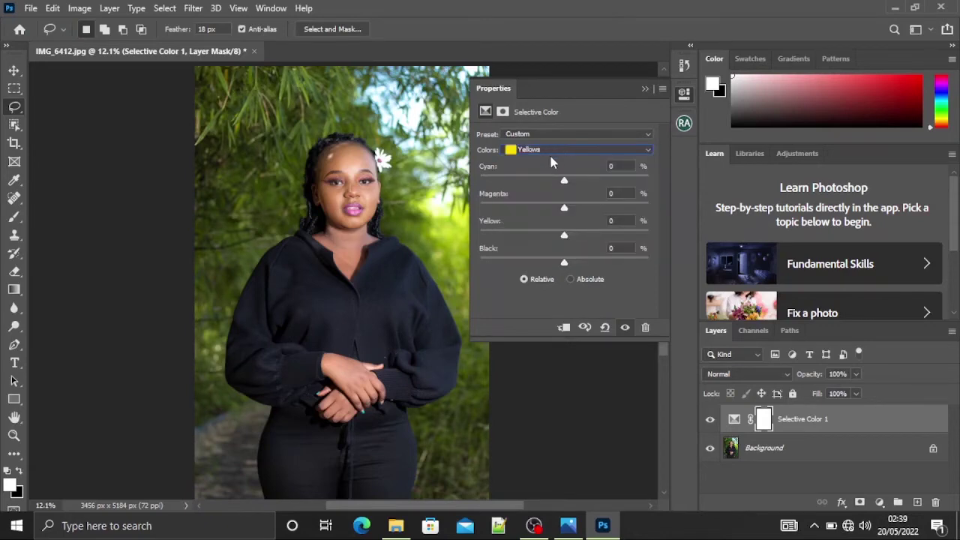
pyautogui.click(510, 179)
pyautogui.moveTo(514, 180)
pyautogui.mouseDown()
pyautogui.moveTo(646, 177)
pyautogui.moveTo(503, 179)
pyautogui.moveTo(555, 180)
pyautogui.moveTo(512, 193)
pyautogui.moveTo(519, 180)
pyautogui.mouseUp()
pyautogui.click(644, 90)
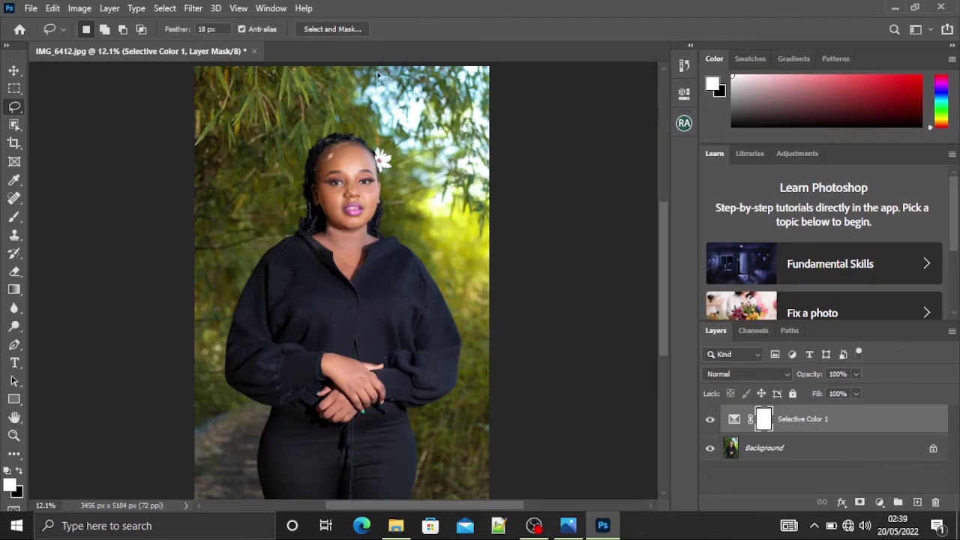
# - Add Selective Color 2 with Yellows Cyan at -30% and Black at +16%
pyautogui.click(879, 502)
pyautogui.click(882, 492)
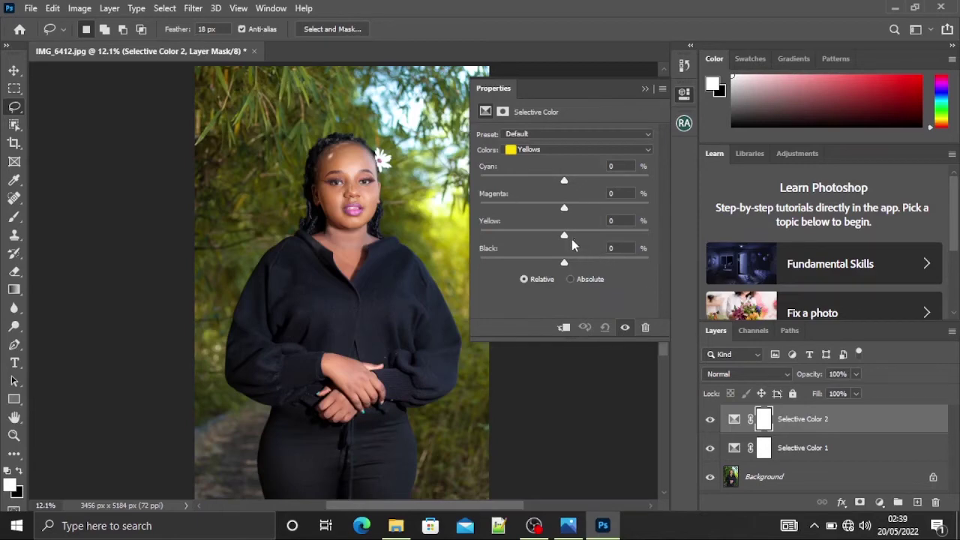
pyautogui.click(555, 150)
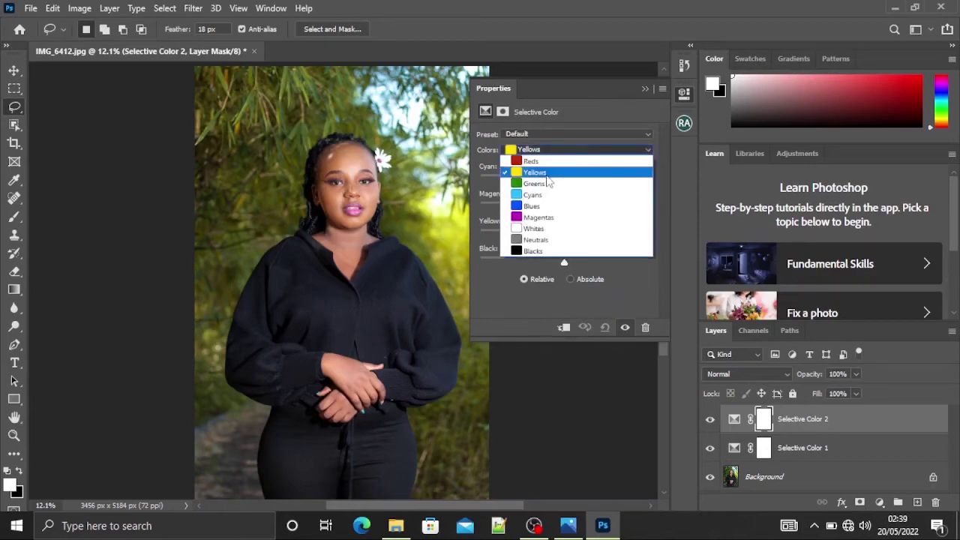
pyautogui.click(548, 175)
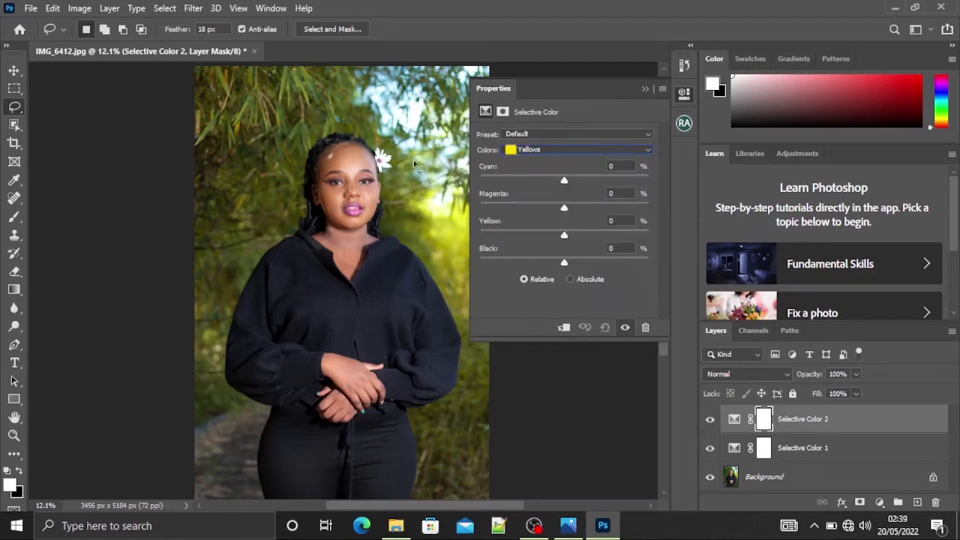
pyautogui.click(540, 181)
pyautogui.click(574, 262)
pyautogui.click(578, 263)
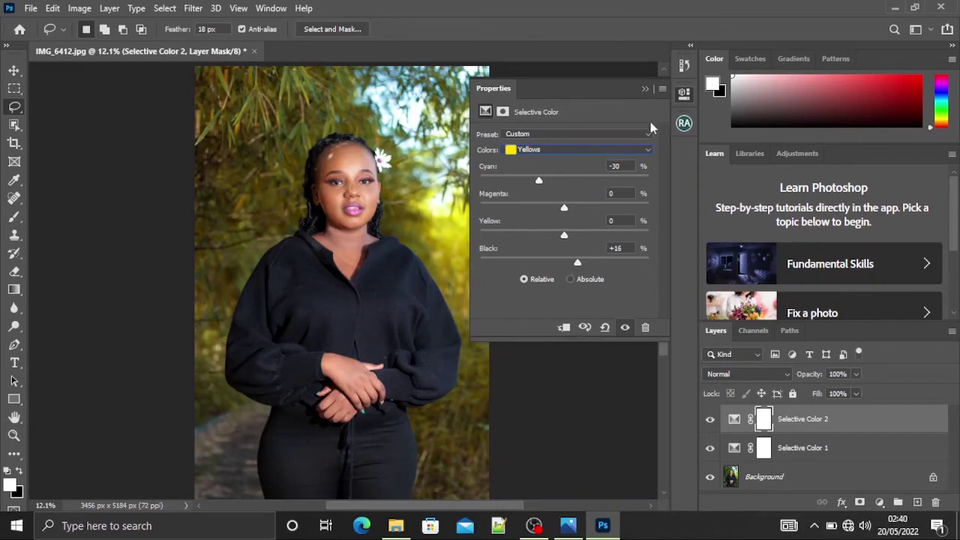
# - Group both Selective Color layers into Group 1, then toggle its visibility off and on
pyautogui.click(645, 89)
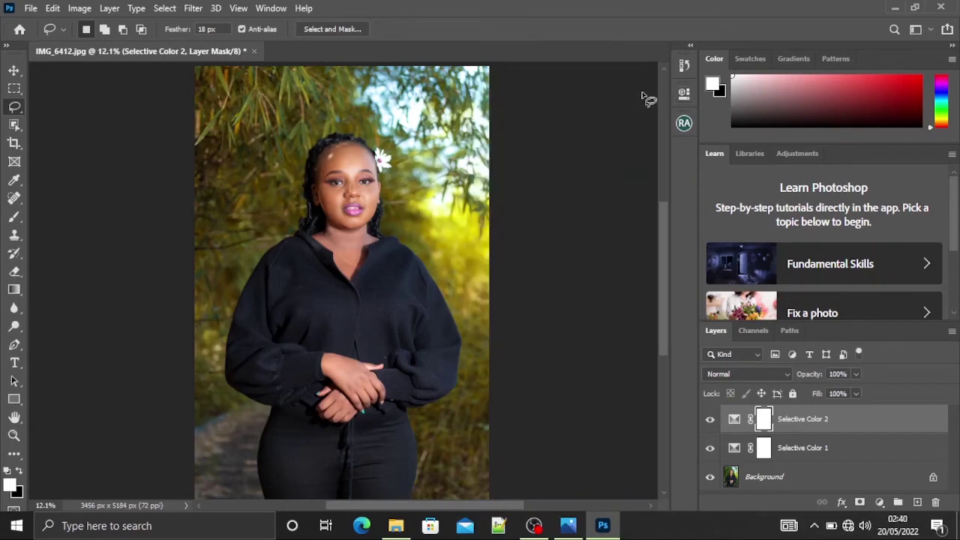
pyautogui.keyDown('shift'); pyautogui.click(821, 448); pyautogui.keyUp('shift')
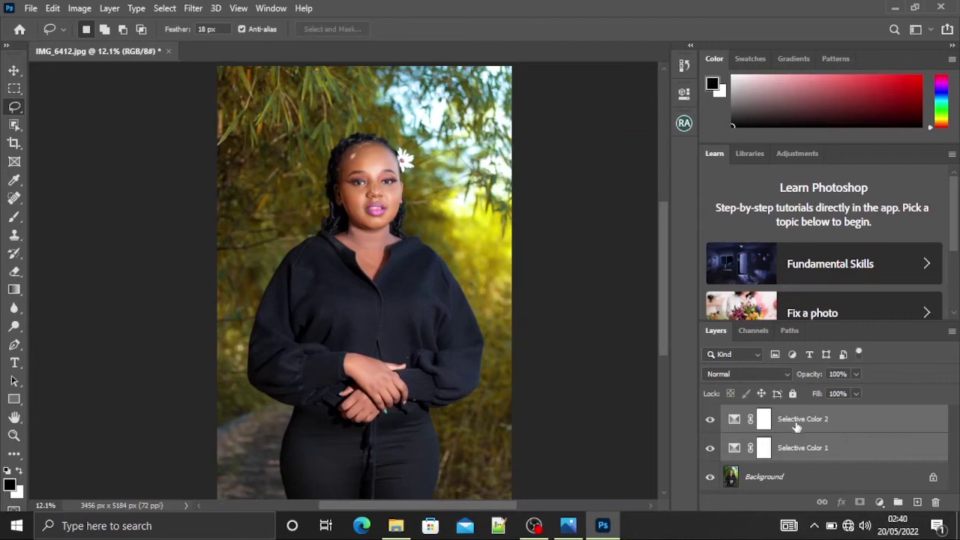
pyautogui.moveTo(844, 420); pyautogui.dragTo(898, 502)
pyautogui.click(710, 415)
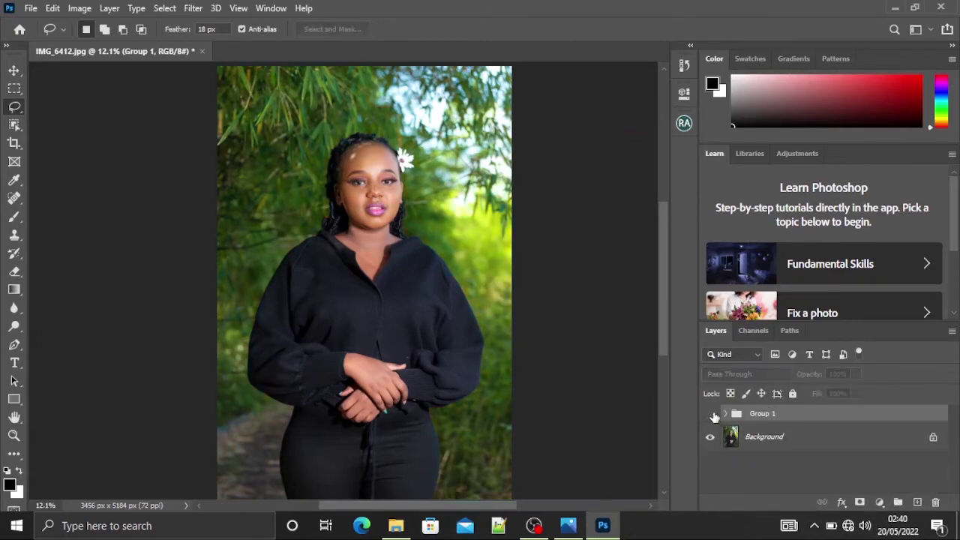
pyautogui.click(710, 415)
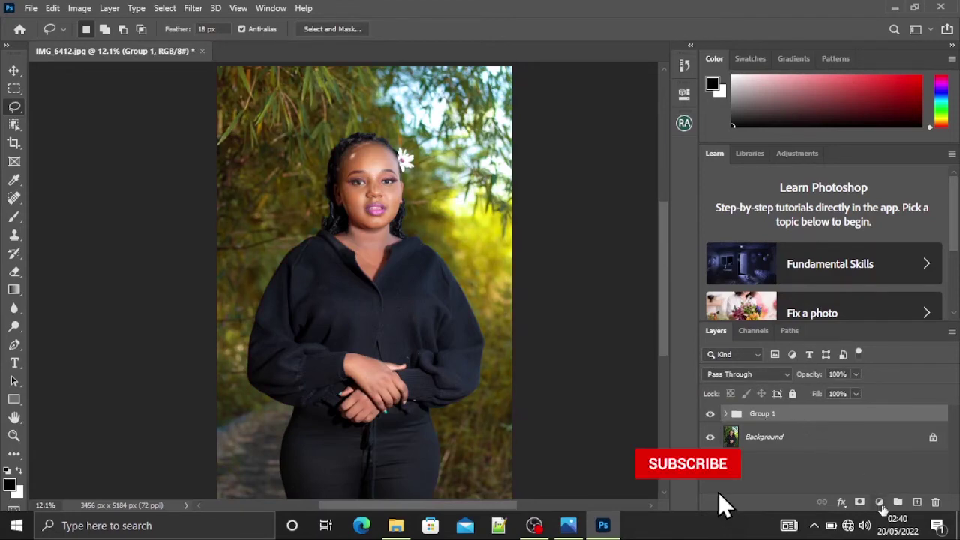
# - Create Color Balance 1 with Shadows at Cyan-Red -3, Magenta-Green +1, Yellow-Blue +8
pyautogui.click(879, 501)
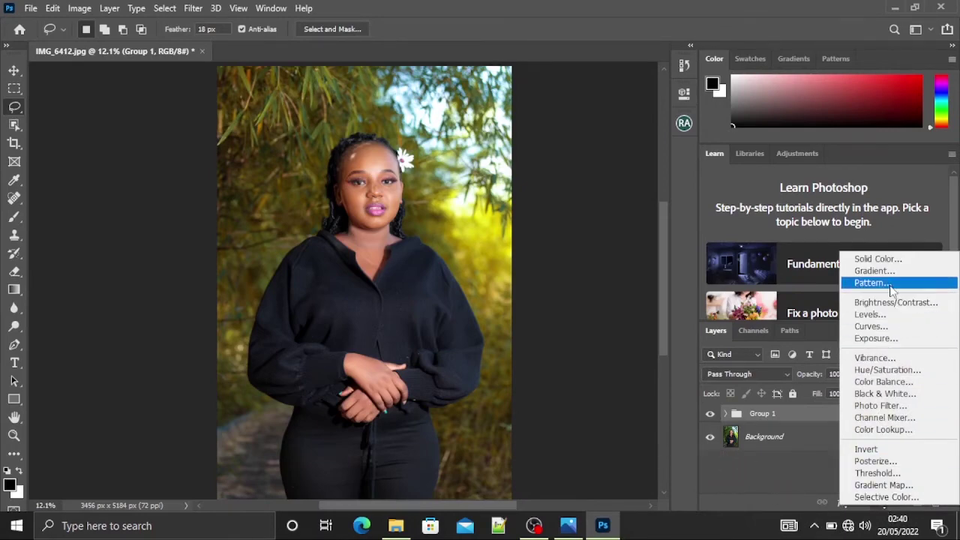
pyautogui.click(884, 381)
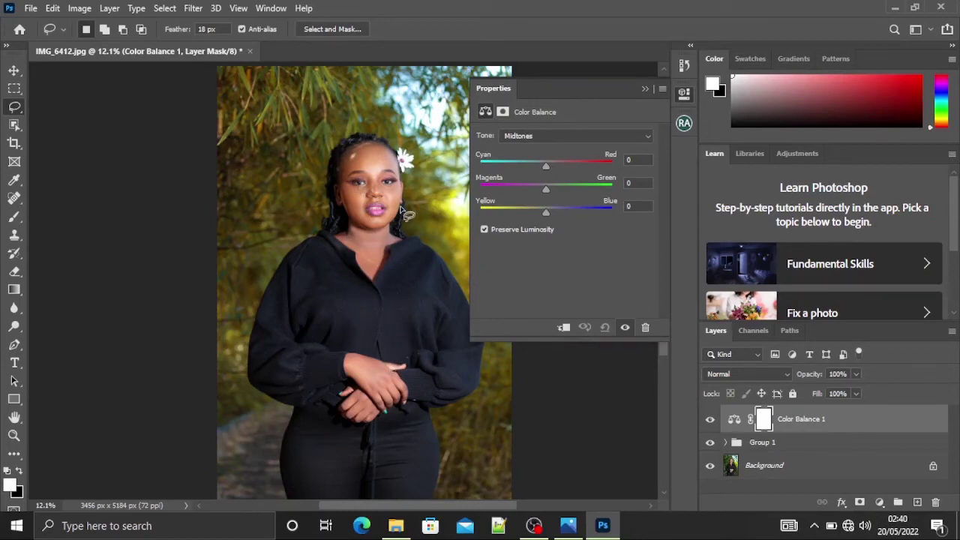
pyautogui.click(516, 137)
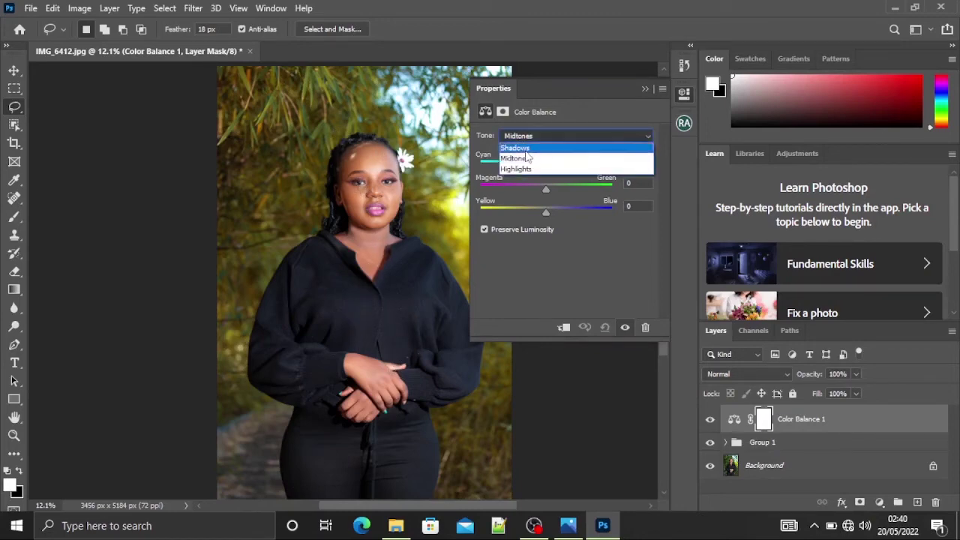
pyautogui.click(526, 150)
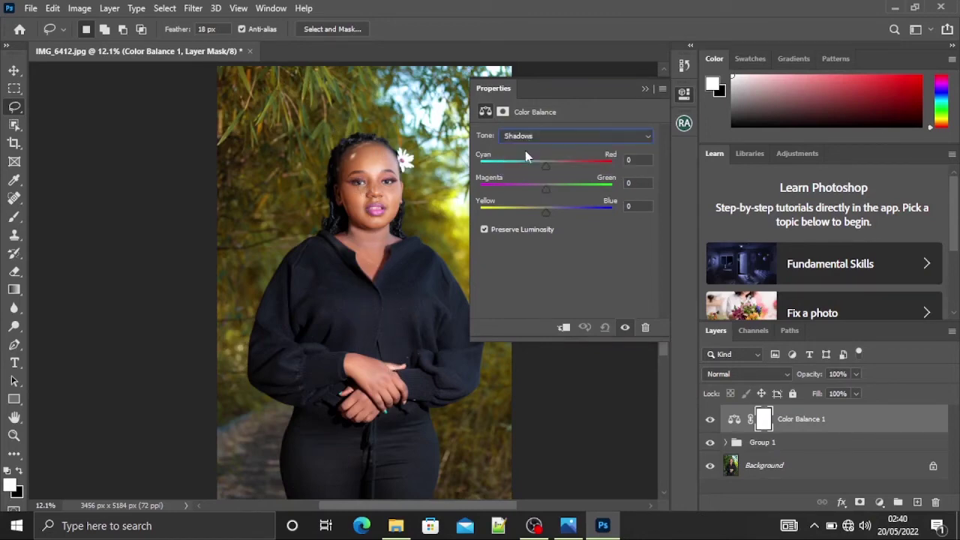
pyautogui.click(543, 188)
pyautogui.click(542, 165)
pyautogui.click(549, 209)
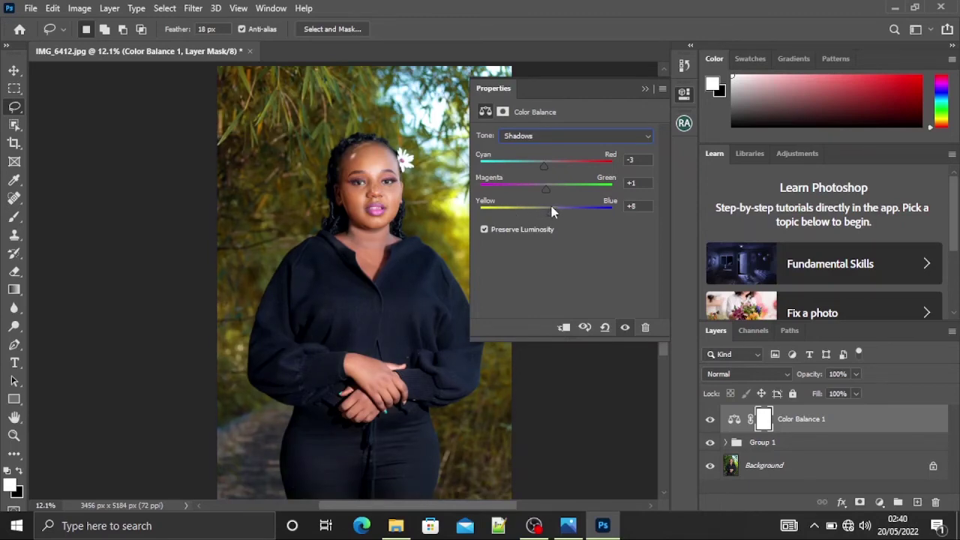
# - Set Color Balance highlights to Cyan-Red +4, Magenta-Green +4, Yellow-Blue -6, then close settings
pyautogui.click(549, 136)
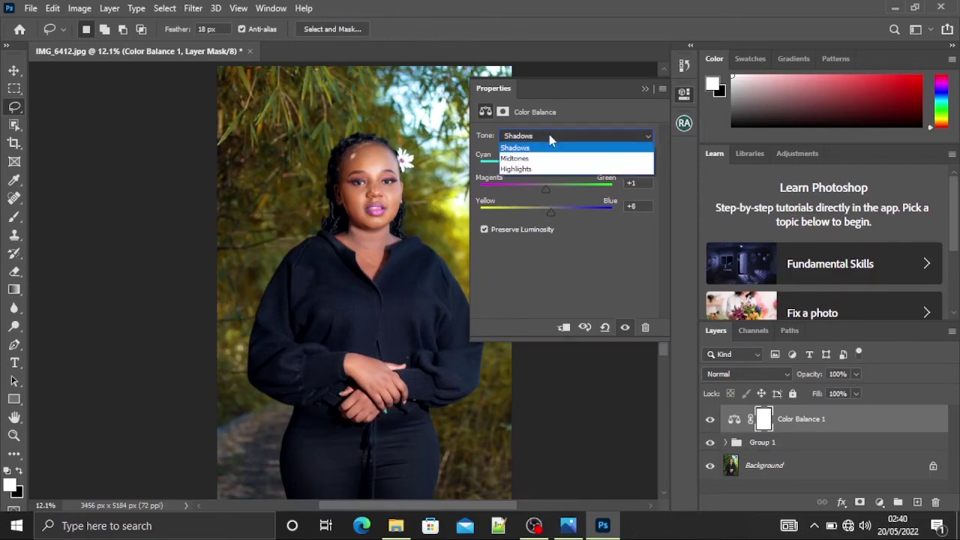
pyautogui.click(518, 168)
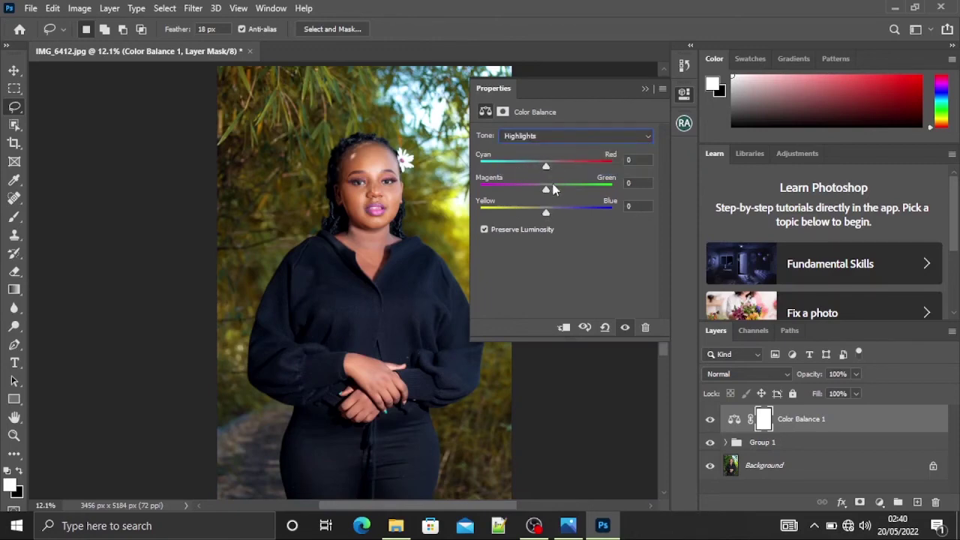
pyautogui.moveTo(546, 211); pyautogui.dragTo(542, 212)
pyautogui.click(548, 189)
pyautogui.moveTo(547, 167); pyautogui.dragTo(549, 166)
pyautogui.click(644, 89)
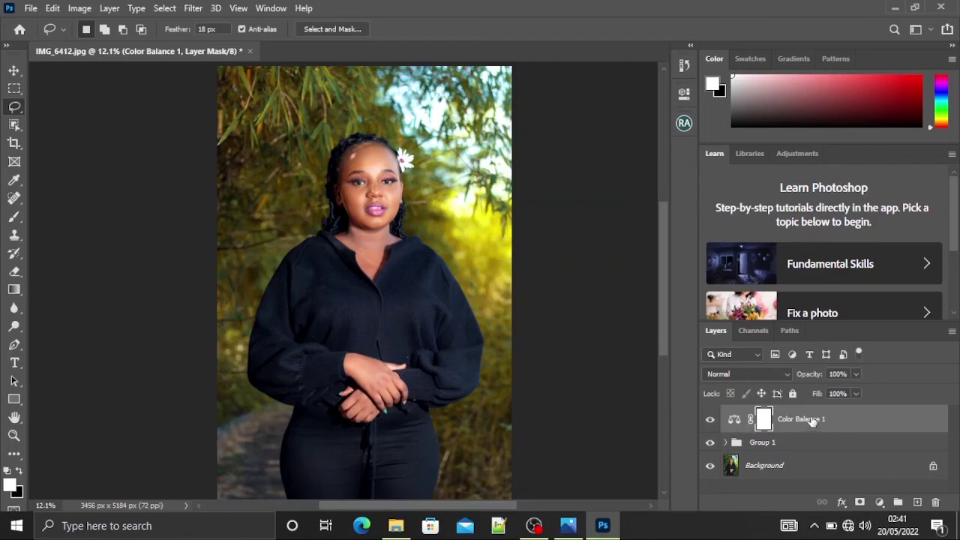
# - Move Color Balance 1 into Group 1 and hide the group to see the original
pyautogui.moveTo(813, 422); pyautogui.dragTo(712, 441)
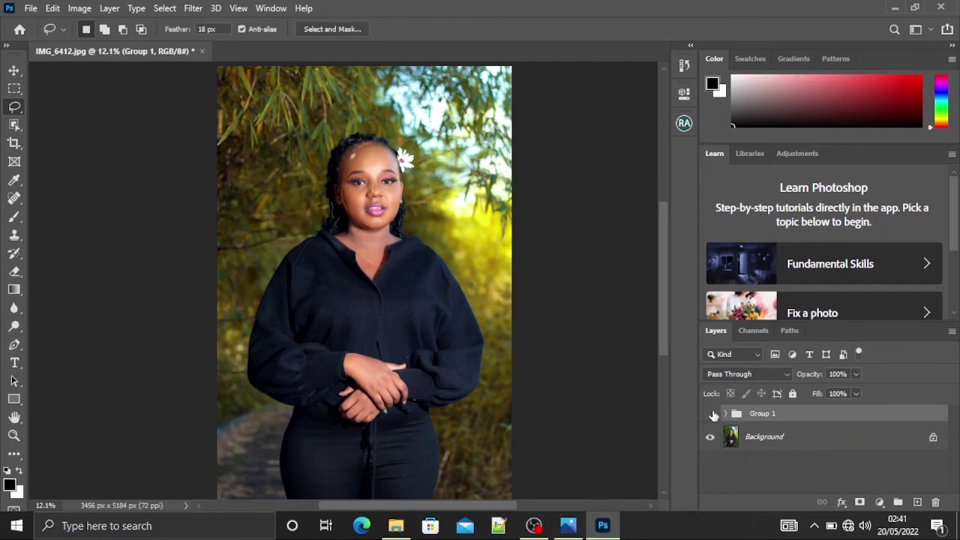
pyautogui.click(711, 414)
pyautogui.scroll(3, 367, 187)
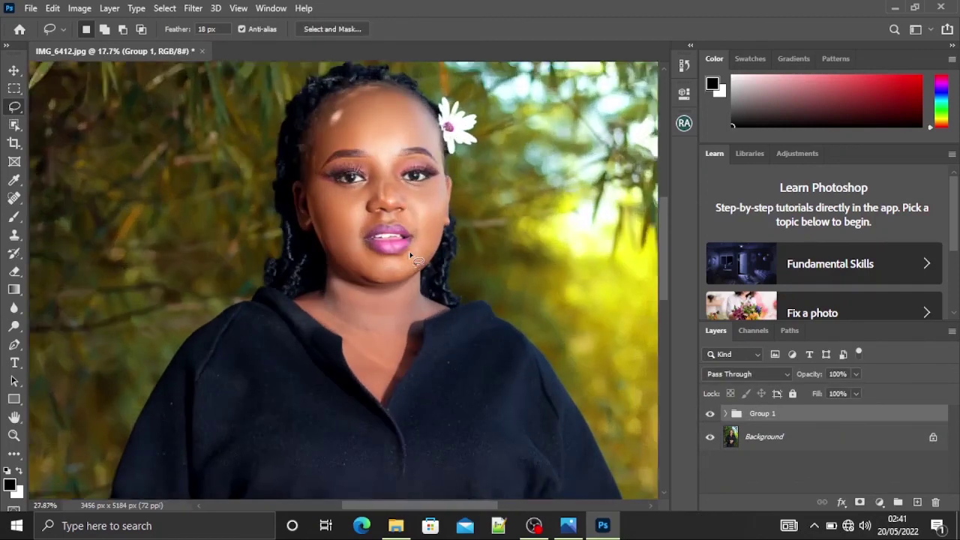
pyautogui.scroll(-2, 409, 256)
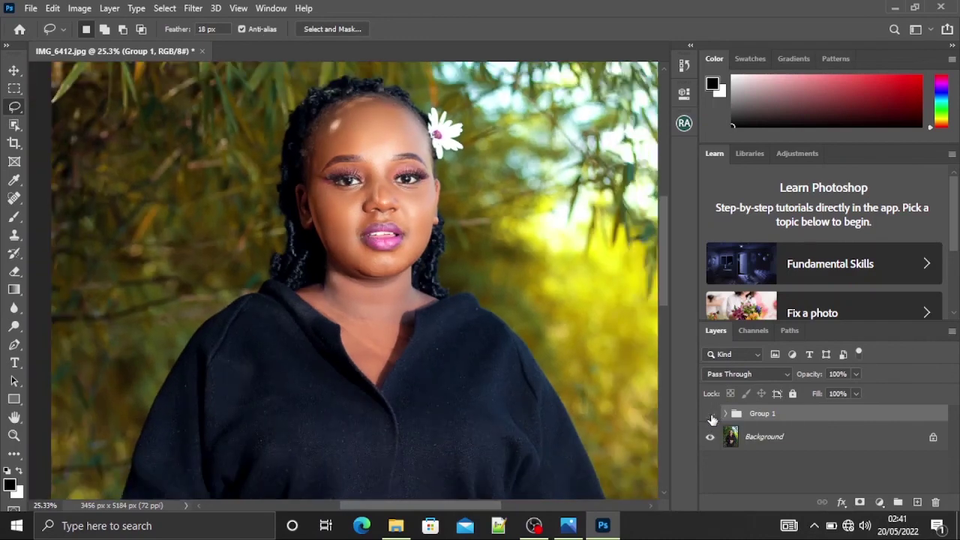
# - Toggle Group 1's grading off and on again and zoom out to review
pyautogui.click(711, 415)
pyautogui.click(711, 415)
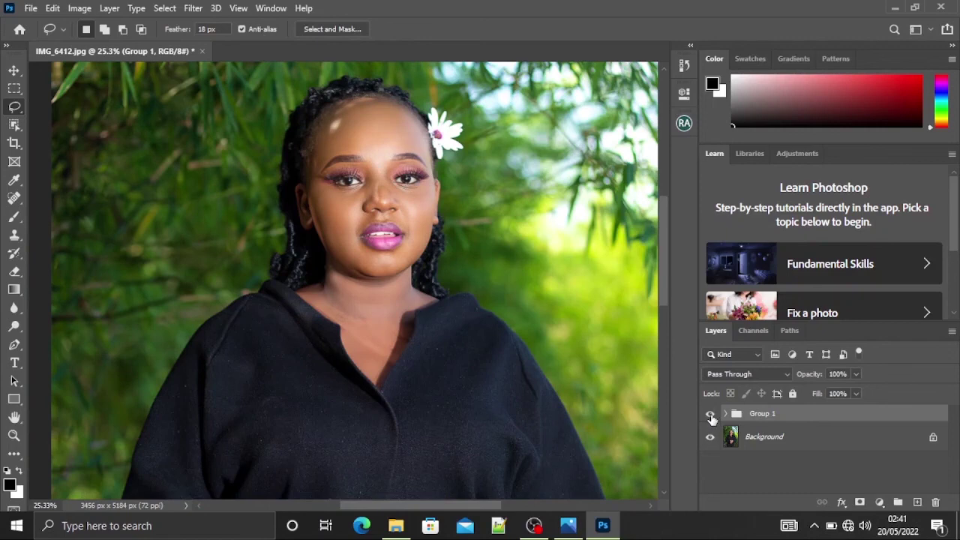
pyautogui.scroll(-3, 267, 252)
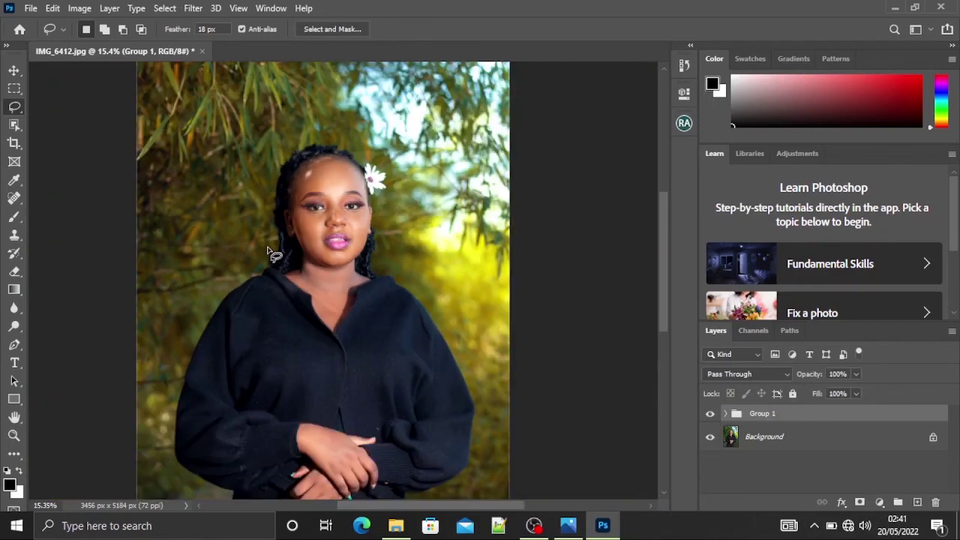
pyautogui.scroll(-2, 267, 253)
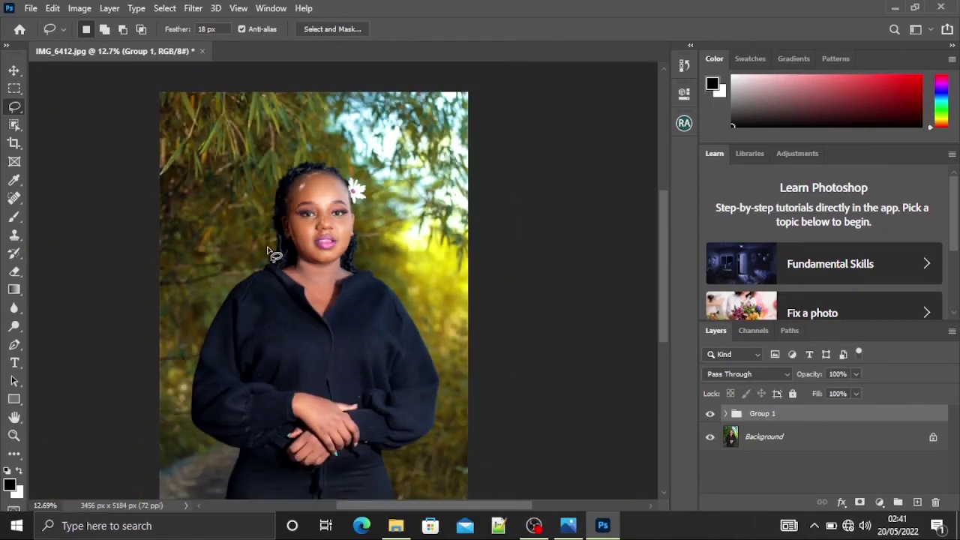
pyautogui.scroll(-1, 364, 232)
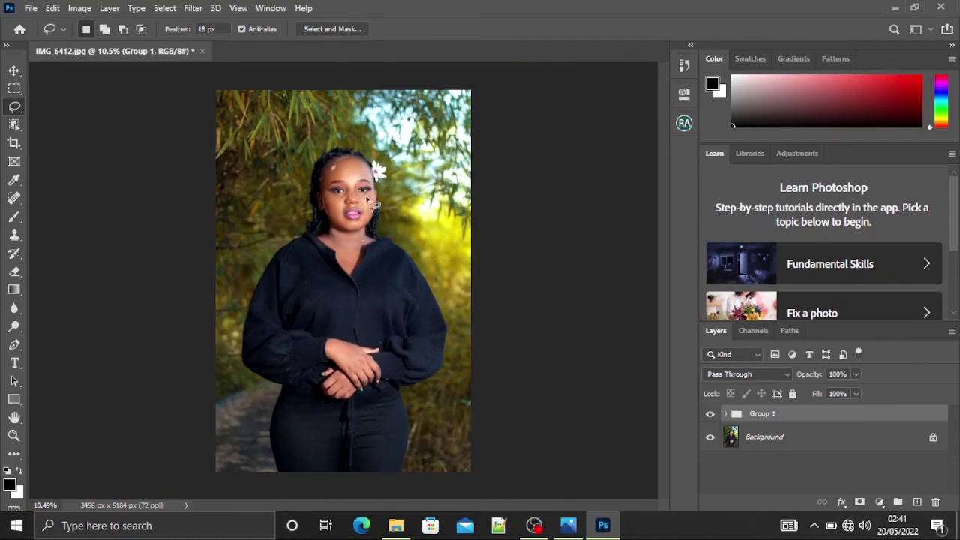